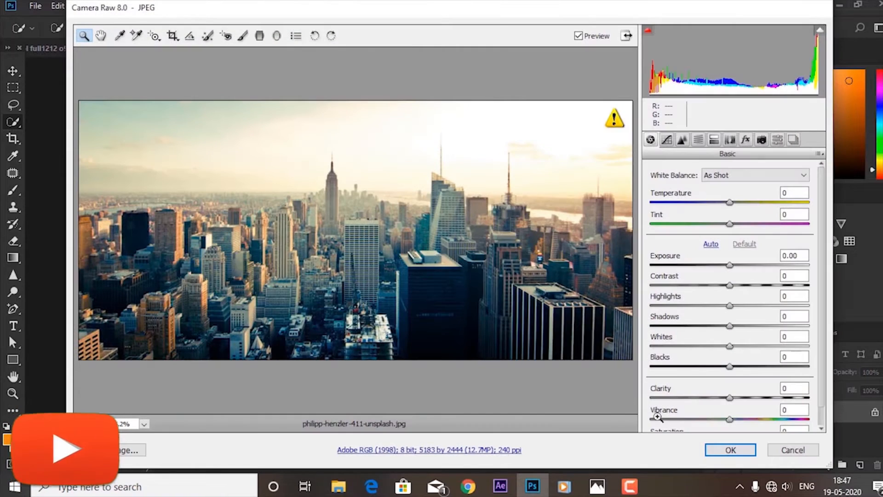
Place the city skyline photo with its default raw settings and scale it to 48.81% width and 68.21% height, covering the canvas.
{"action": "left_click", "coordinate": [732, 450]}
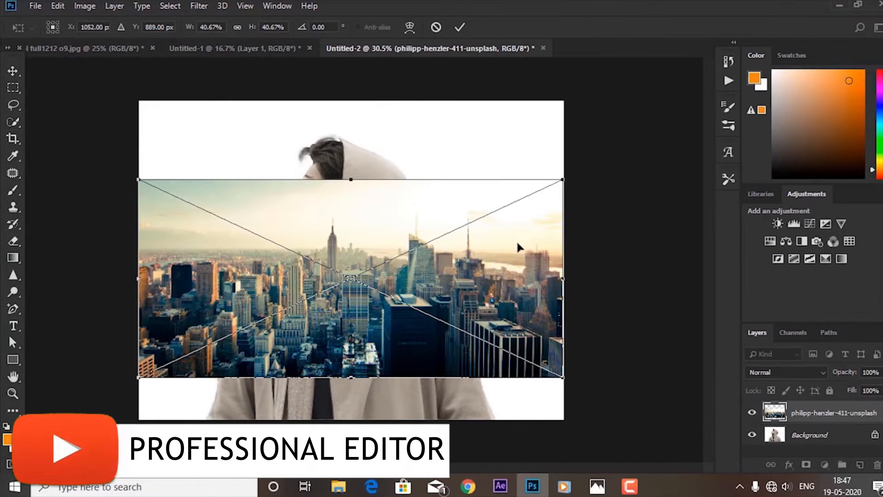
{"action": "left_click_drag", "start_coordinate": [563, 178], "coordinate": [591, 101]}
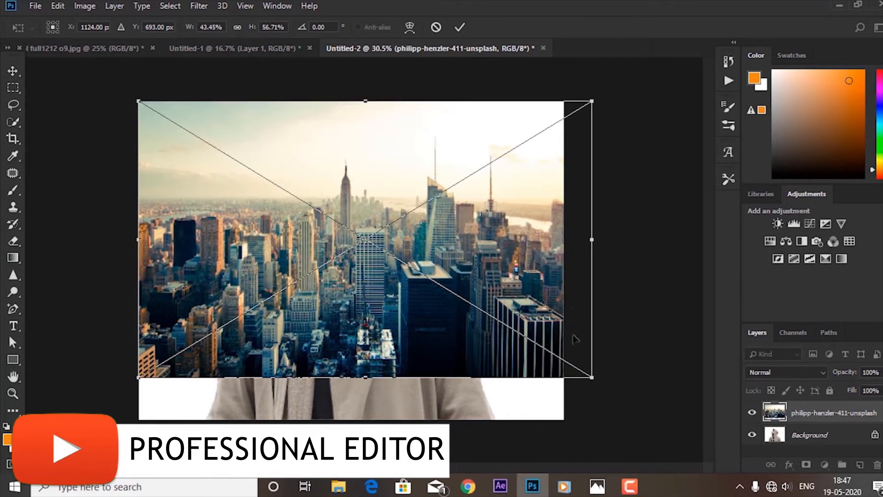
{"action": "left_click_drag", "start_coordinate": [595, 378], "coordinate": [647, 433]}
{"action": "left_click", "coordinate": [459, 26]}
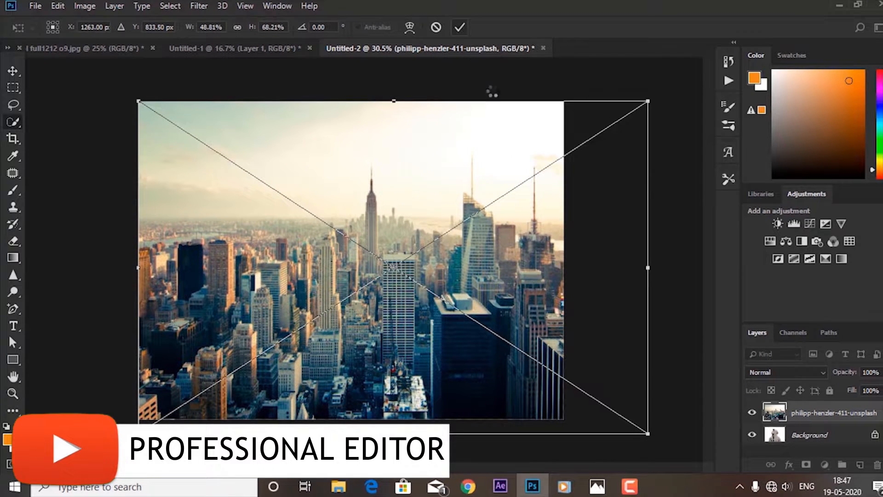
Lower the city layer's opacity to 39% and toggle its visibility to compare it with the portrait.
{"action": "left_click_drag", "start_coordinate": [878, 384], "coordinate": [858, 390]}
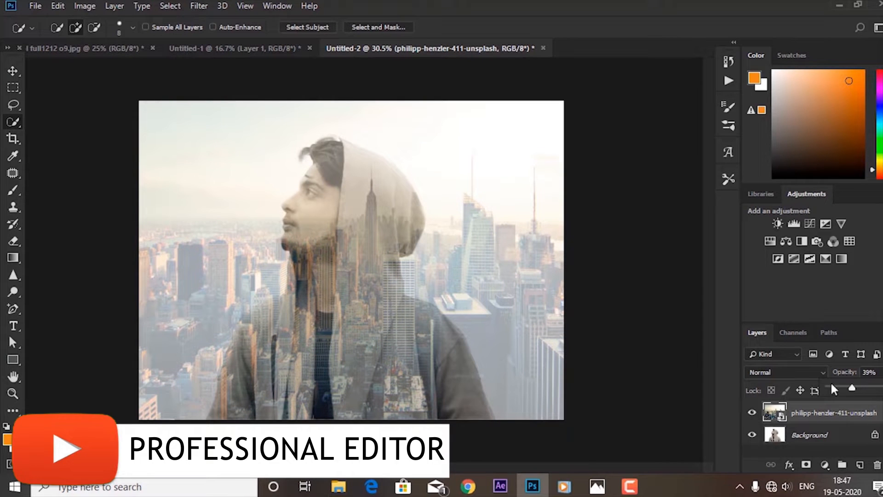
{"action": "left_click", "coordinate": [751, 419]}
{"action": "left_click", "coordinate": [752, 418]}
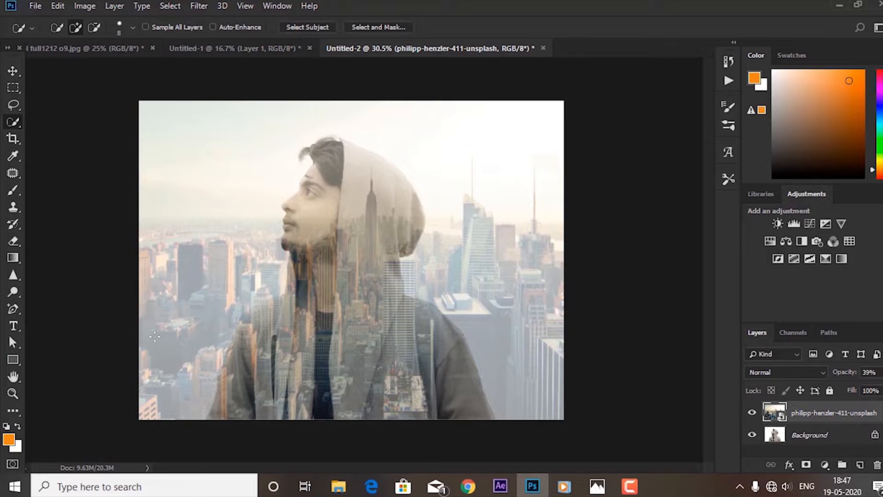
Select the whole man on the Background layer with Quick Selection, including hood, neck and jacket, and refine the selection edge around his hair.
{"action": "left_click", "coordinate": [813, 436]}
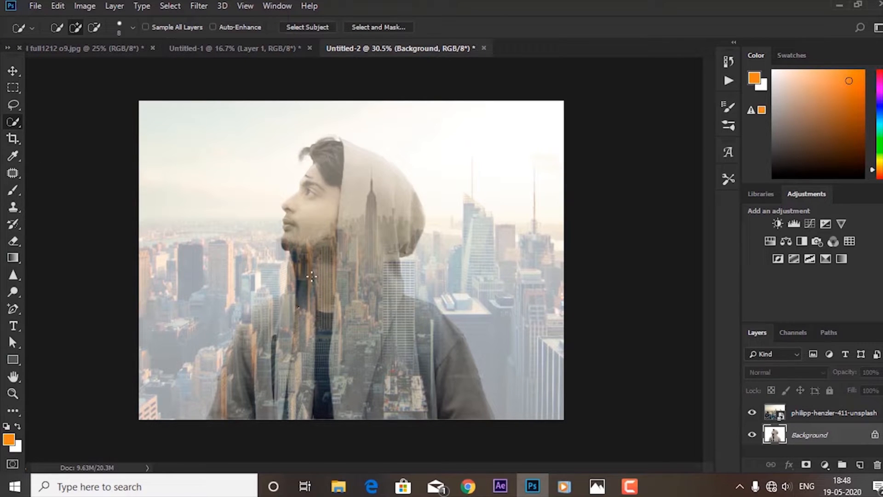
{"action": "left_click_drag", "start_coordinate": [331, 173], "coordinate": [331, 166]}
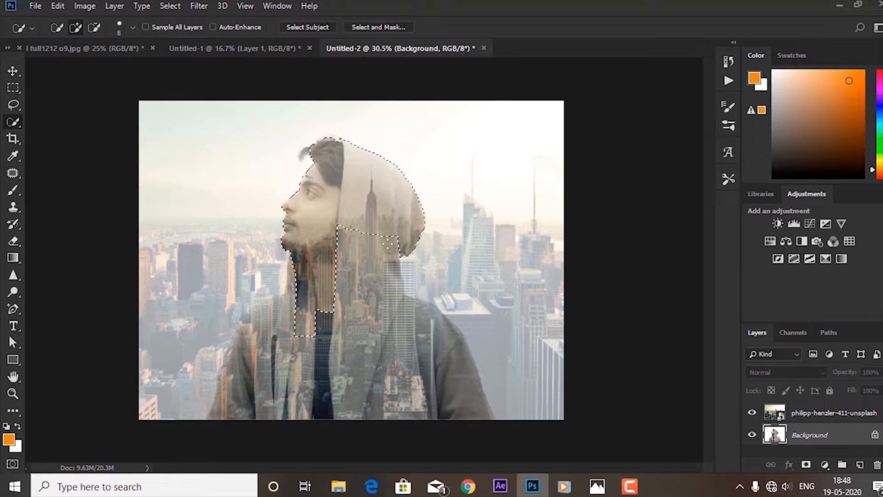
{"action": "left_click_drag", "start_coordinate": [370, 275], "coordinate": [365, 310]}
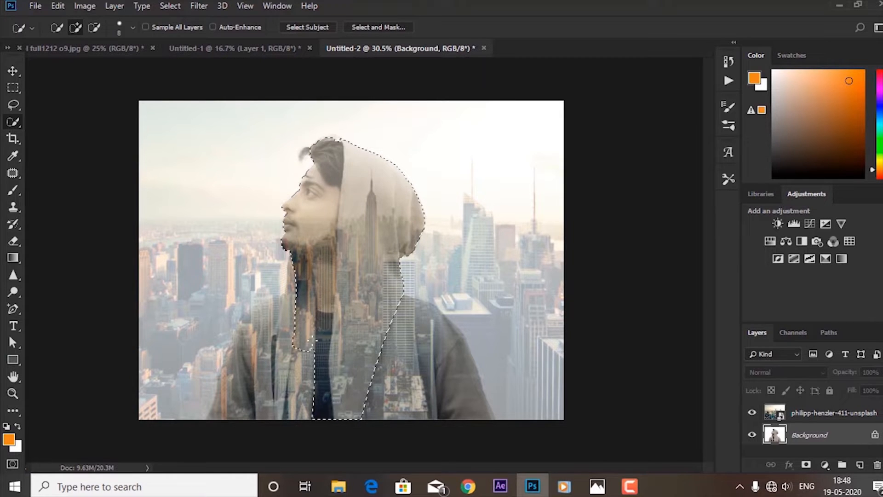
{"action": "left_click_drag", "start_coordinate": [315, 340], "coordinate": [289, 316]}
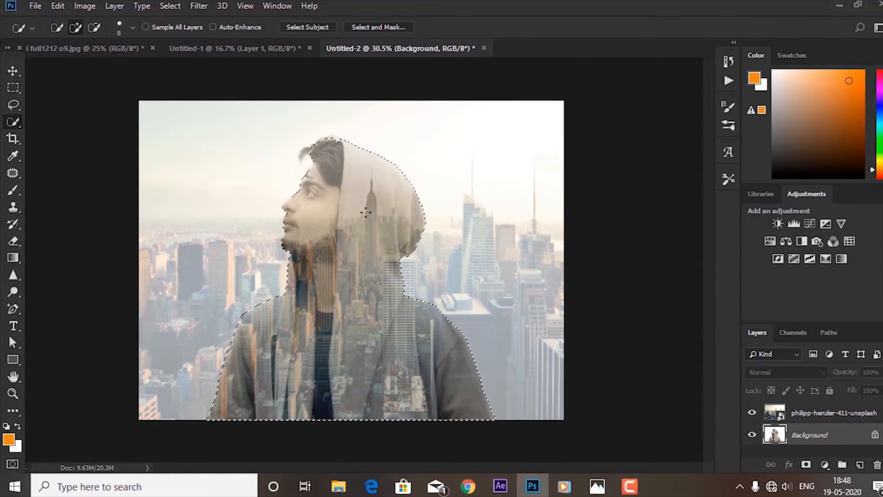
{"action": "scroll", "coordinate": [363, 212], "scroll_direction": "up", "scroll_amount": 5}
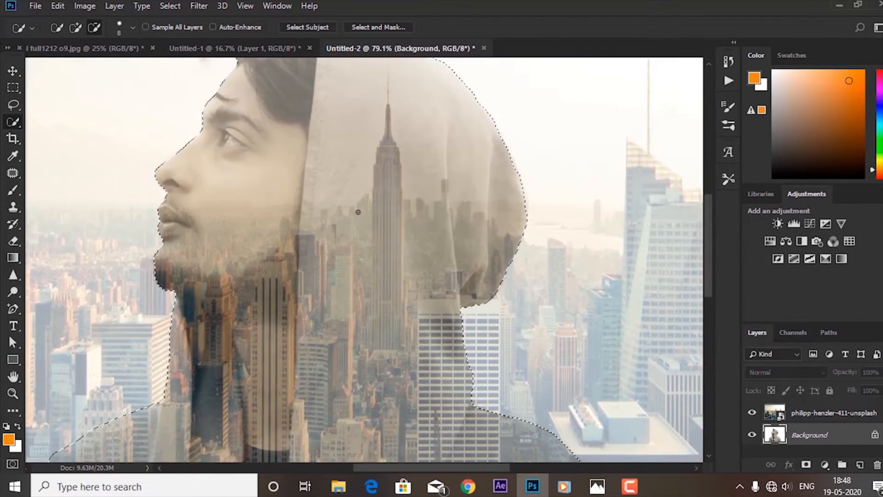
{"action": "scroll", "coordinate": [291, 191], "scroll_direction": "up", "scroll_amount": 2}
{"action": "scroll", "coordinate": [304, 256], "scroll_direction": "up", "scroll_amount": 5}
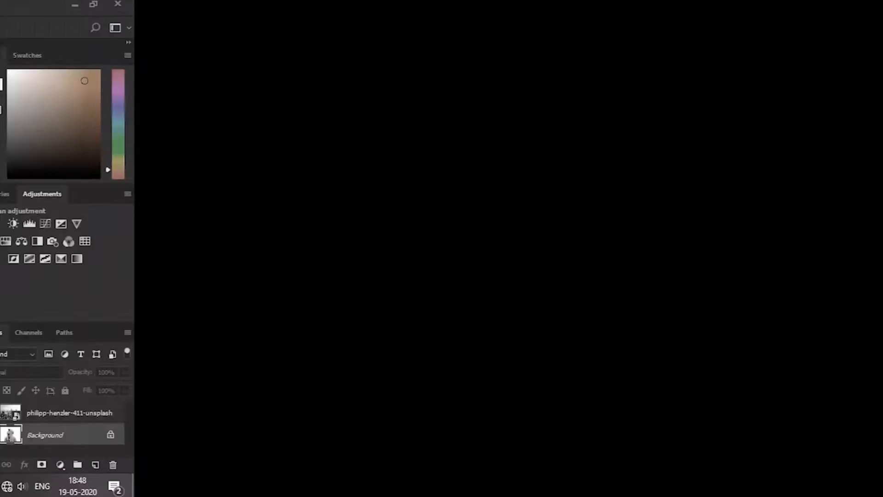
{"action": "scroll", "coordinate": [416, 251], "scroll_direction": "down", "scroll_amount": 6}
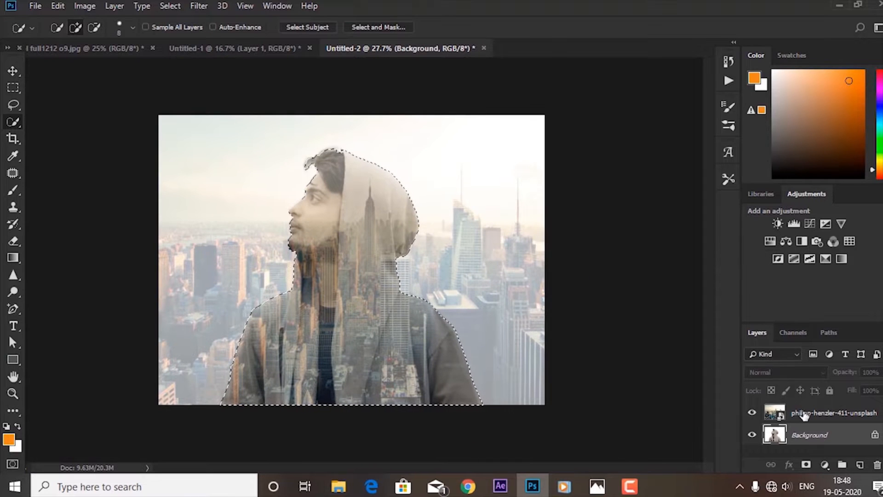
Rasterize the city layer for erasing and set the Eraser to size 400 and 100% opacity.
{"action": "left_click", "coordinate": [804, 415]}
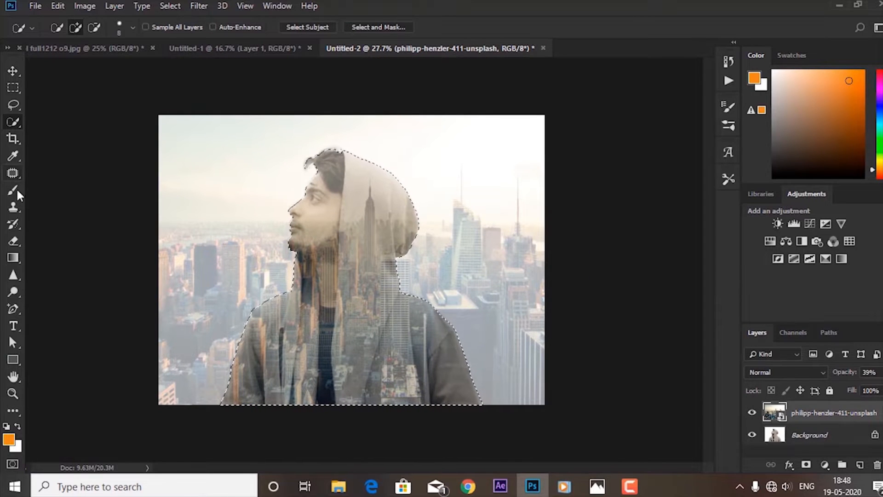
{"action": "left_click", "coordinate": [13, 240]}
{"action": "left_click", "coordinate": [206, 243]}
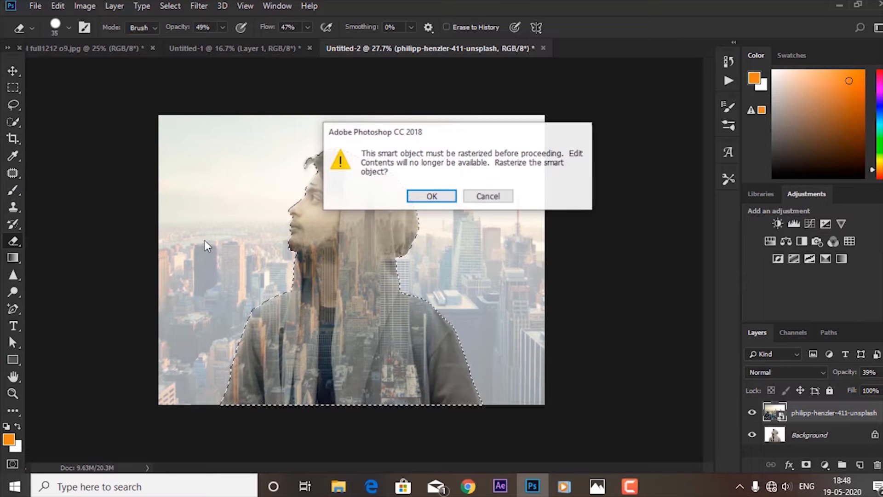
{"action": "left_click", "coordinate": [441, 198]}
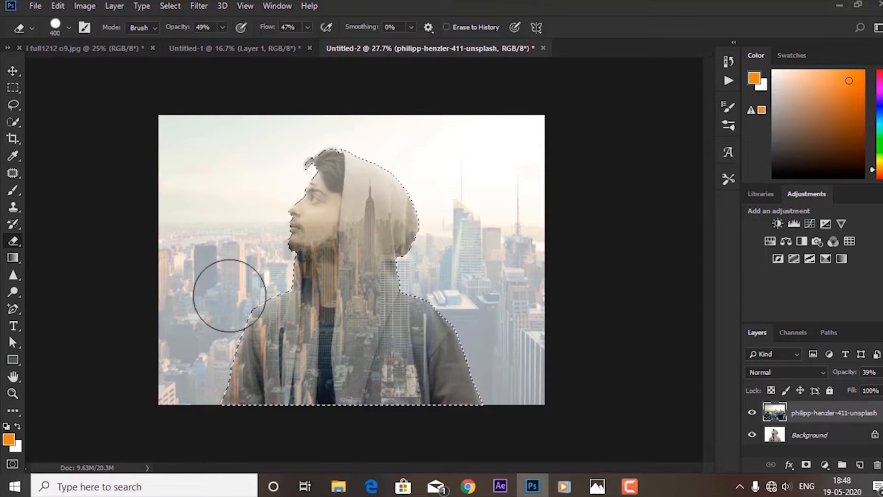
{"action": "left_click", "coordinate": [306, 28]}
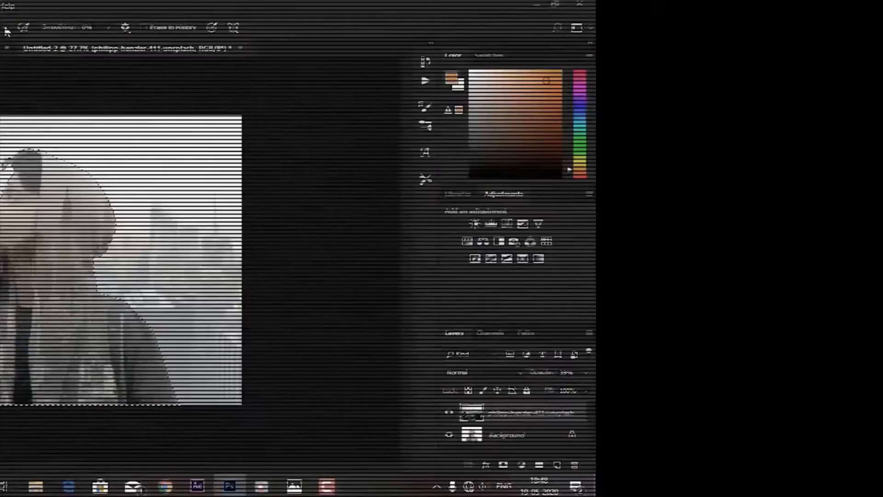
{"action": "left_click", "coordinate": [221, 28]}
{"action": "left_click_drag", "start_coordinate": [223, 42], "coordinate": [264, 45]}
{"action": "left_click", "coordinate": [167, 316]}
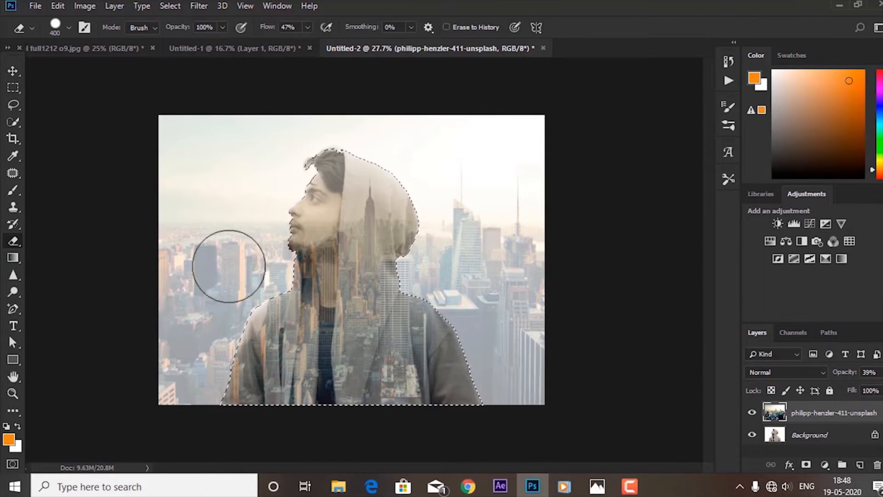
Invert the man's selection and erase the city image everywhere outside his silhouette.
{"action": "left_click_drag", "start_coordinate": [237, 272], "coordinate": [213, 367]}
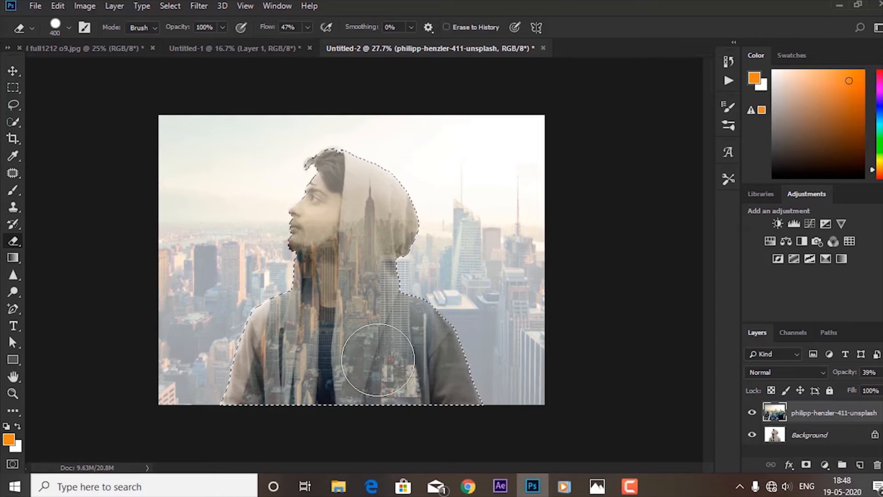
{"action": "left_click", "coordinate": [164, 6]}
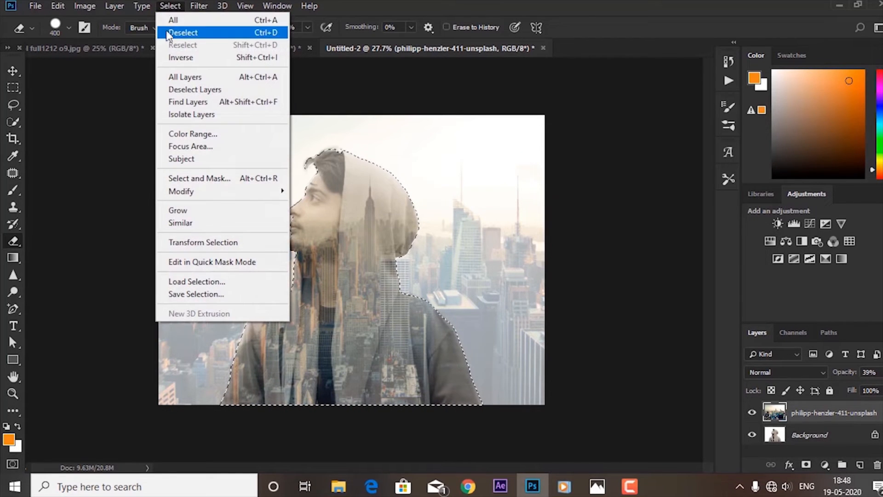
{"action": "left_click", "coordinate": [175, 57]}
{"action": "mouse_move", "coordinate": [189, 157]}
{"action": "left_mouse_down"}
{"action": "mouse_move", "coordinate": [173, 289]}
{"action": "mouse_move", "coordinate": [223, 287]}
{"action": "mouse_move", "coordinate": [232, 199]}
{"action": "mouse_move", "coordinate": [175, 391]}
{"action": "mouse_move", "coordinate": [201, 345]}
{"action": "mouse_move", "coordinate": [195, 307]}
{"action": "mouse_move", "coordinate": [219, 256]}
{"action": "mouse_move", "coordinate": [222, 321]}
{"action": "mouse_move", "coordinate": [254, 291]}
{"action": "mouse_move", "coordinate": [256, 261]}
{"action": "mouse_move", "coordinate": [285, 258]}
{"action": "mouse_move", "coordinate": [278, 217]}
{"action": "mouse_move", "coordinate": [330, 149]}
{"action": "mouse_move", "coordinate": [361, 137]}
{"action": "mouse_move", "coordinate": [261, 144]}
{"action": "mouse_move", "coordinate": [223, 134]}
{"action": "mouse_move", "coordinate": [447, 133]}
{"action": "mouse_move", "coordinate": [290, 133]}
{"action": "mouse_move", "coordinate": [473, 158]}
{"action": "mouse_move", "coordinate": [456, 161]}
{"action": "mouse_move", "coordinate": [442, 266]}
{"action": "mouse_move", "coordinate": [404, 264]}
{"action": "mouse_move", "coordinate": [444, 304]}
{"action": "mouse_move", "coordinate": [436, 266]}
{"action": "mouse_move", "coordinate": [459, 284]}
{"action": "mouse_move", "coordinate": [463, 333]}
{"action": "mouse_move", "coordinate": [527, 287]}
{"action": "mouse_move", "coordinate": [526, 169]}
{"action": "mouse_move", "coordinate": [502, 167]}
{"action": "mouse_move", "coordinate": [521, 218]}
{"action": "mouse_move", "coordinate": [533, 305]}
{"action": "mouse_move", "coordinate": [501, 284]}
{"action": "mouse_move", "coordinate": [503, 163]}
{"action": "mouse_move", "coordinate": [326, 128]}
{"action": "mouse_move", "coordinate": [224, 134]}
{"action": "mouse_move", "coordinate": [170, 268]}
{"action": "mouse_move", "coordinate": [170, 117]}
{"action": "mouse_move", "coordinate": [156, 135]}
{"action": "mouse_move", "coordinate": [364, 106]}
{"action": "mouse_move", "coordinate": [422, 108]}
{"action": "mouse_move", "coordinate": [278, 122]}
{"action": "mouse_move", "coordinate": [154, 244]}
{"action": "mouse_move", "coordinate": [206, 257]}
{"action": "mouse_move", "coordinate": [222, 379]}
{"action": "left_mouse_up"}
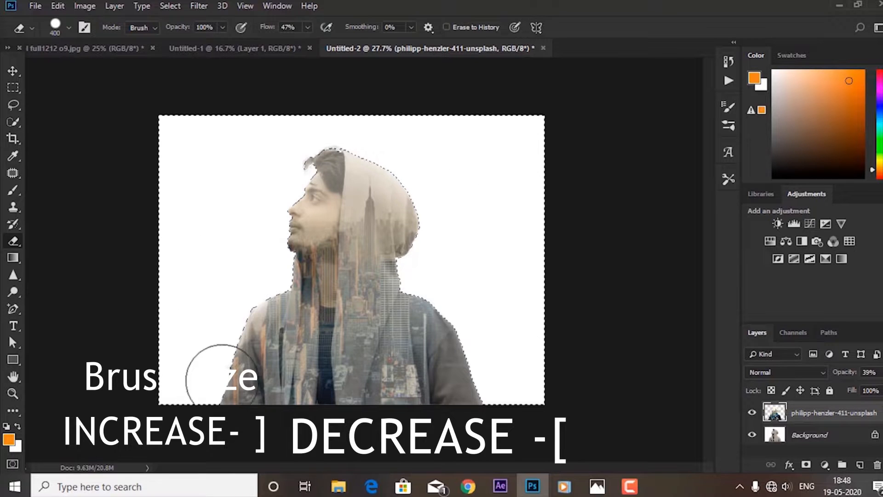
Deselect the area around the man and raise the city layer's opacity to 68%.
{"action": "left_click", "coordinate": [13, 71]}
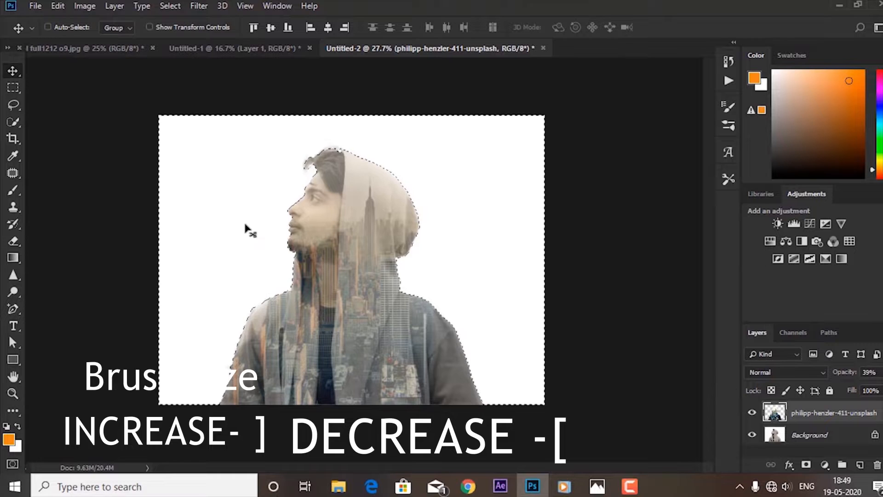
{"action": "key", "text": "ctrl+d"}
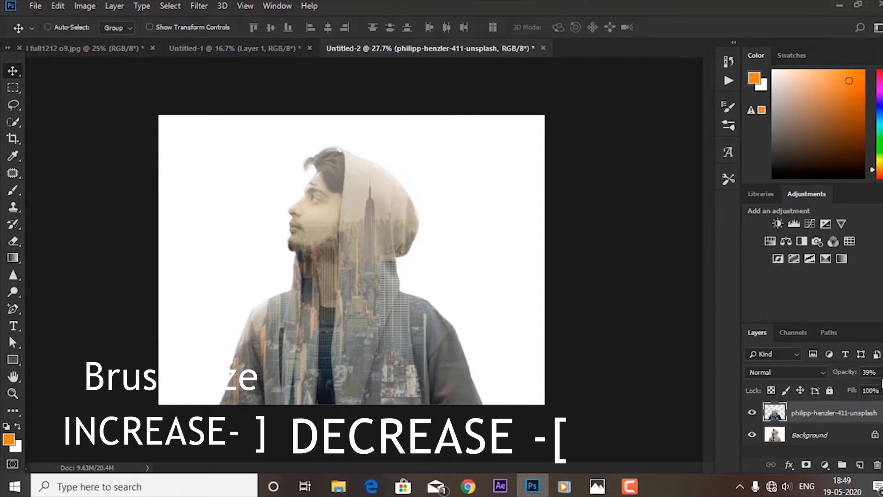
{"action": "left_click_drag", "start_coordinate": [868, 393], "coordinate": [871, 388]}
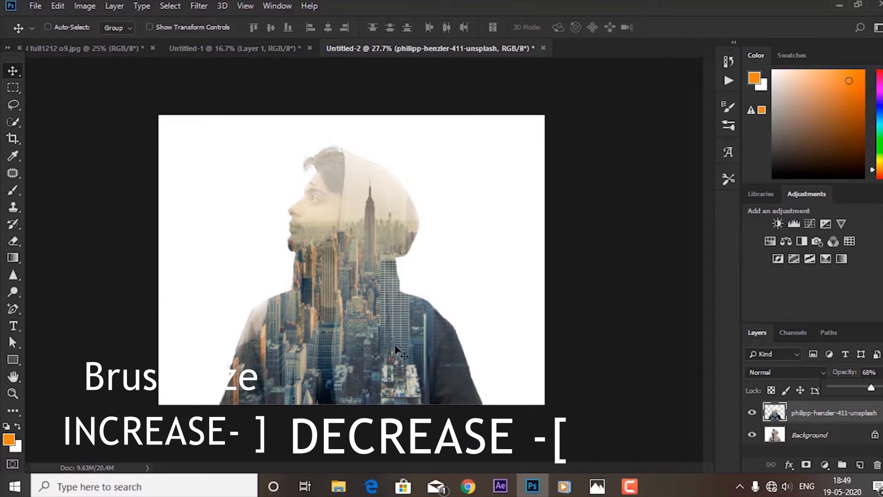
{"action": "key", "text": "ctrl+t"}
{"action": "left_click", "coordinate": [569, 26]}
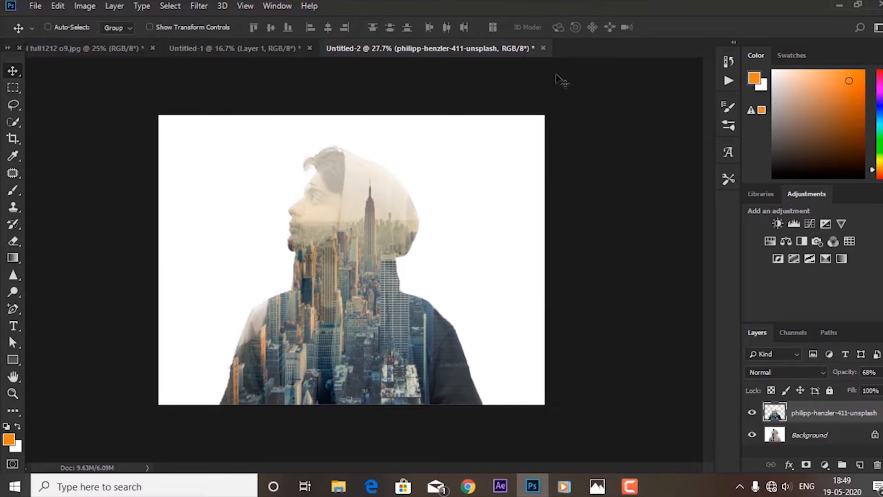
Softly erase the city over the man's face, neck and front of the jacket using a size 700 Eraser with 17% opacity and 21% flow.
{"action": "left_click", "coordinate": [14, 241]}
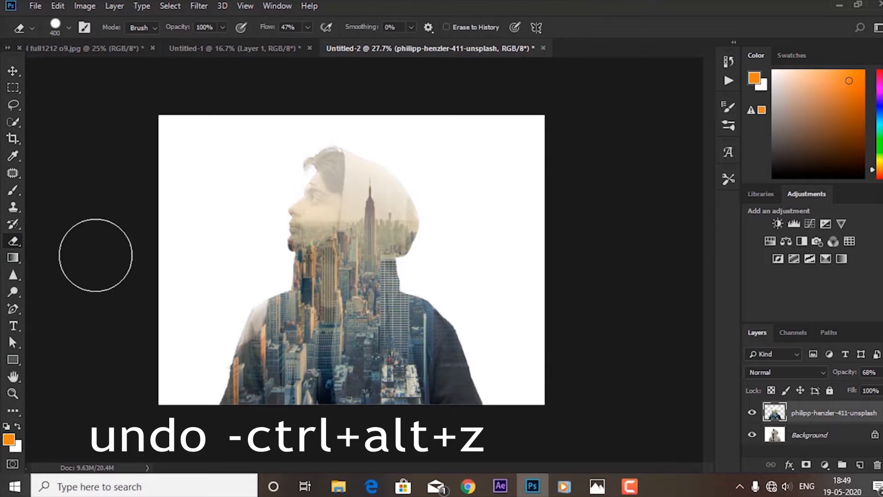
{"action": "left_click", "coordinate": [307, 27]}
{"action": "left_click_drag", "start_coordinate": [296, 42], "coordinate": [292, 46]}
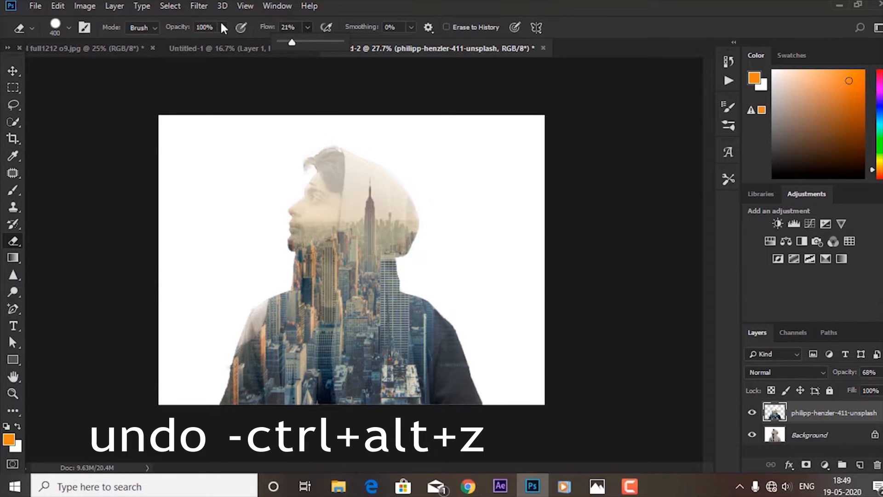
{"action": "left_click_drag", "start_coordinate": [222, 26], "coordinate": [173, 42]}
{"action": "key", "text": "bracketright"}
{"action": "key", "text": "bracketright"}
{"action": "key", "text": "bracketright"}
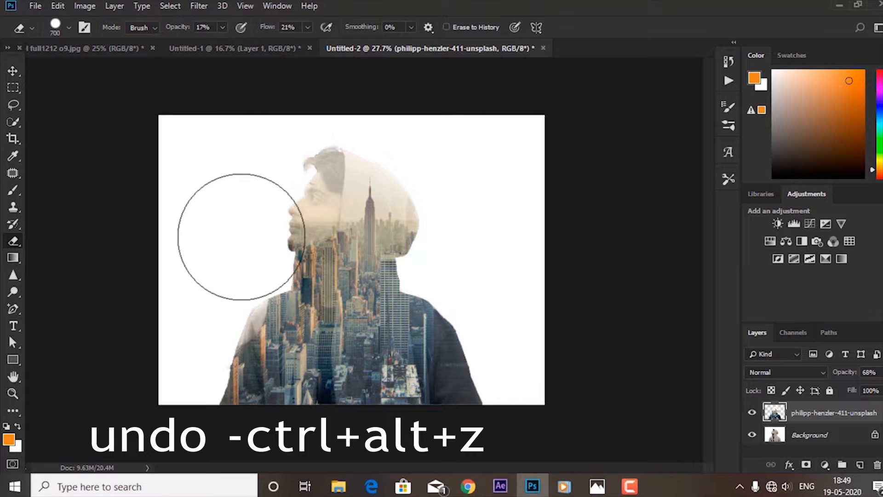
{"action": "mouse_move", "coordinate": [241, 237]}
{"action": "left_mouse_down"}
{"action": "mouse_move", "coordinate": [288, 378]}
{"action": "mouse_move", "coordinate": [331, 334]}
{"action": "mouse_move", "coordinate": [325, 395]}
{"action": "mouse_move", "coordinate": [335, 341]}
{"action": "mouse_move", "coordinate": [328, 218]}
{"action": "mouse_move", "coordinate": [334, 237]}
{"action": "mouse_move", "coordinate": [315, 244]}
{"action": "mouse_move", "coordinate": [320, 269]}
{"action": "mouse_move", "coordinate": [337, 267]}
{"action": "mouse_move", "coordinate": [331, 335]}
{"action": "mouse_move", "coordinate": [345, 264]}
{"action": "mouse_move", "coordinate": [325, 342]}
{"action": "mouse_move", "coordinate": [356, 377]}
{"action": "mouse_move", "coordinate": [448, 370]}
{"action": "mouse_move", "coordinate": [327, 286]}
{"action": "mouse_move", "coordinate": [304, 201]}
{"action": "mouse_move", "coordinate": [311, 179]}
{"action": "mouse_move", "coordinate": [284, 224]}
{"action": "mouse_move", "coordinate": [283, 175]}
{"action": "mouse_move", "coordinate": [270, 217]}
{"action": "mouse_move", "coordinate": [284, 256]}
{"action": "left_mouse_up"}
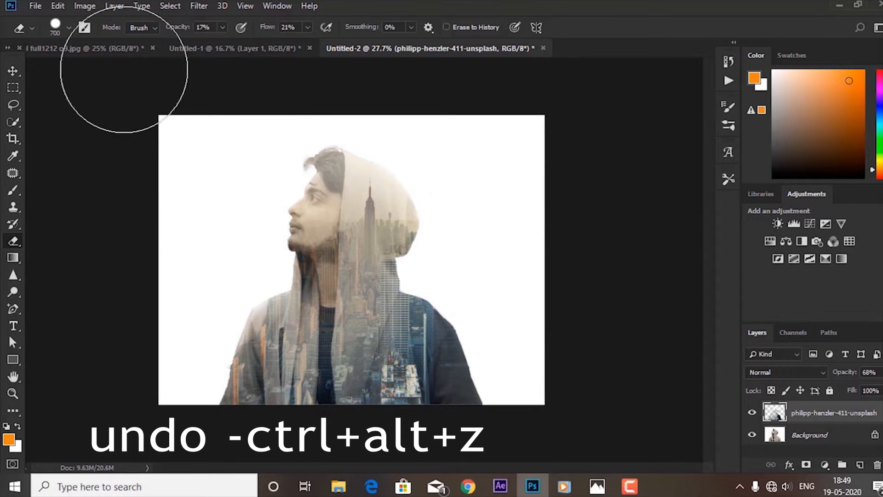
Use the Camera Raw Filter on the city layer to set temperature to +57, exposure to -1.55 and highlights to +30.
{"action": "left_click", "coordinate": [13, 70]}
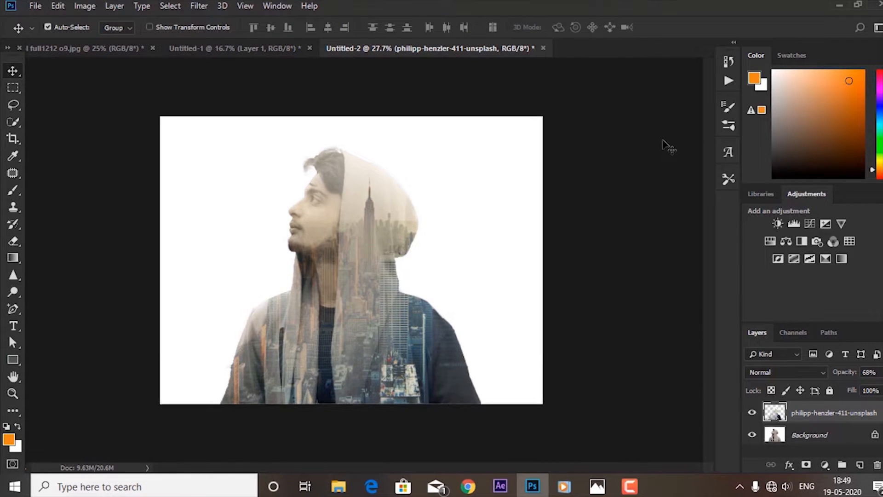
{"action": "key", "text": "ctrl+minus"}
{"action": "left_click", "coordinate": [199, 6]}
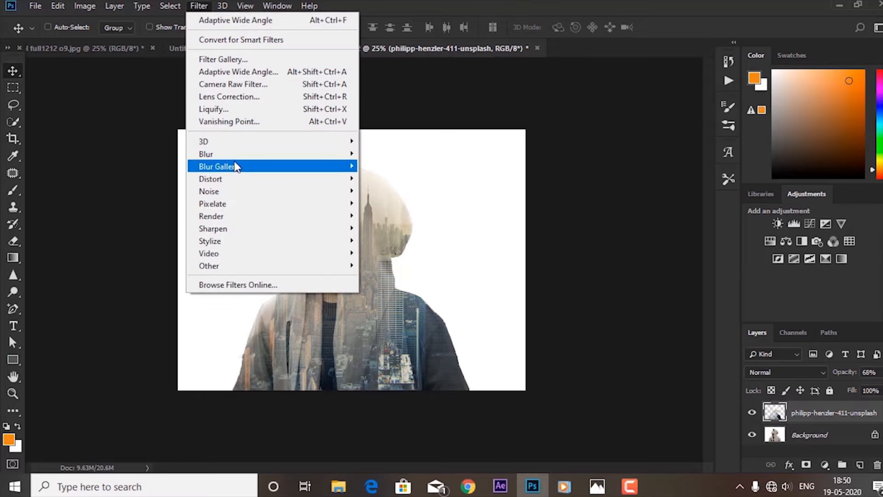
{"action": "left_click", "coordinate": [170, 6]}
{"action": "mouse_move", "coordinate": [200, 6]}
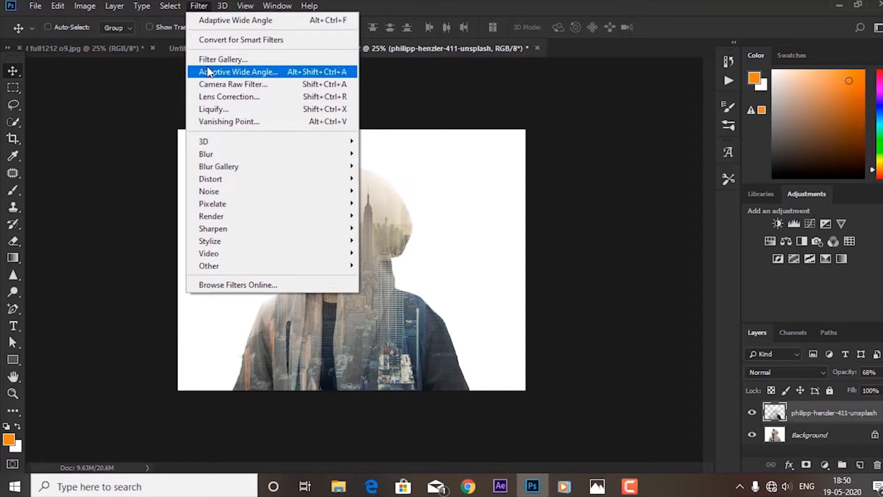
{"action": "left_click", "coordinate": [211, 84]}
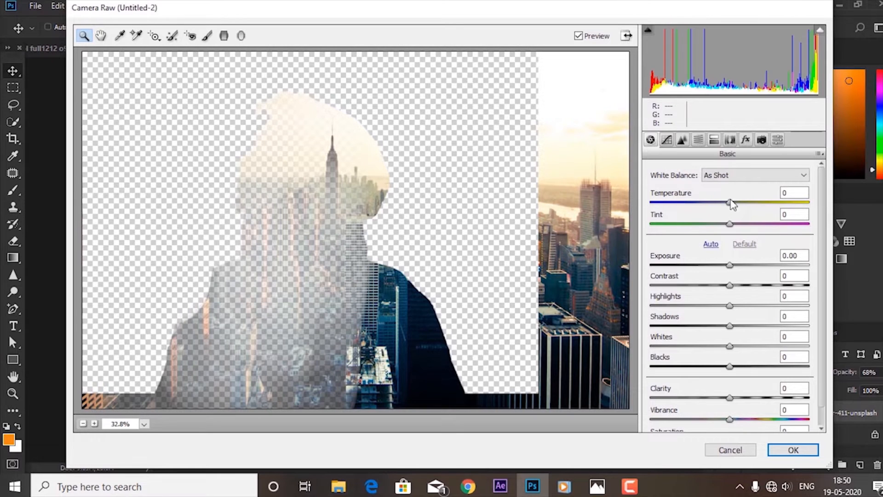
{"action": "left_click_drag", "start_coordinate": [730, 202], "coordinate": [775, 202]}
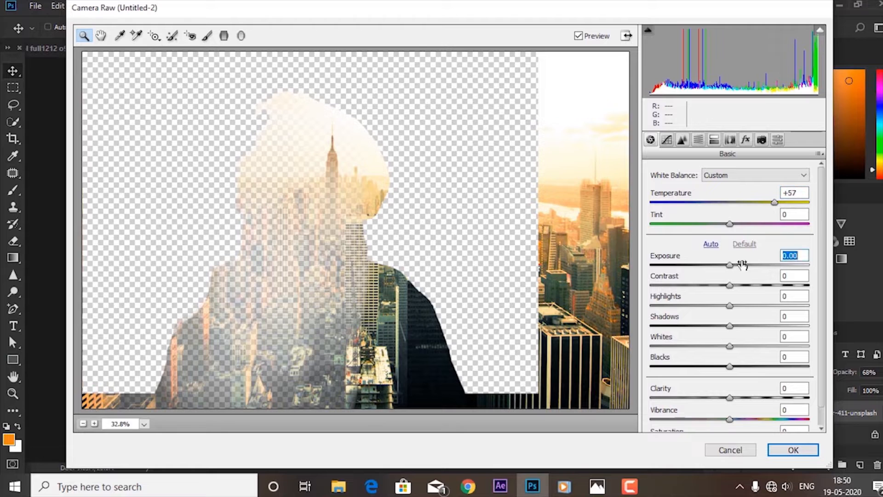
{"action": "left_click_drag", "start_coordinate": [743, 264], "coordinate": [753, 306]}
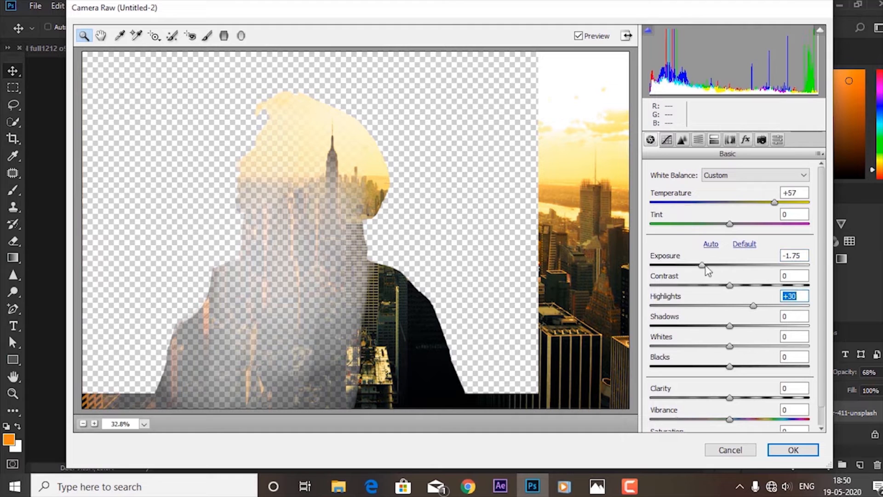
{"action": "mouse_move", "coordinate": [702, 266]}
{"action": "left_mouse_down"}
{"action": "mouse_move", "coordinate": [741, 269]}
{"action": "mouse_move", "coordinate": [705, 272]}
{"action": "left_mouse_up"}
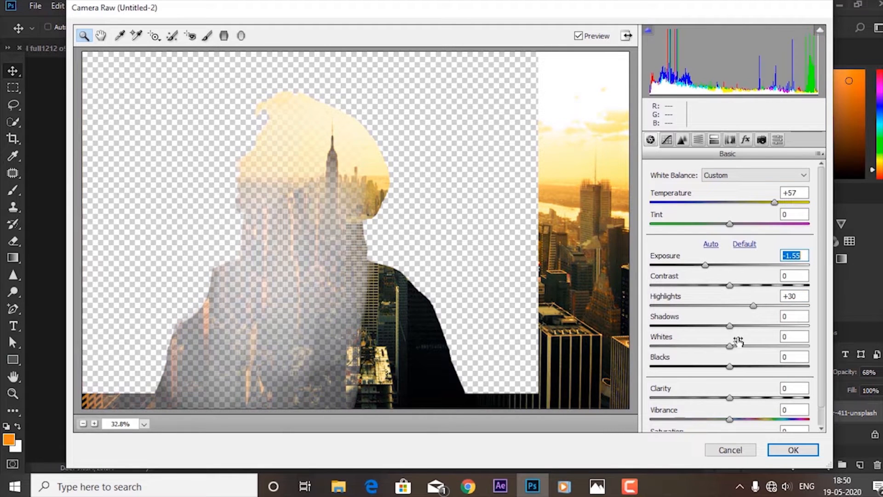
Set the city layer's shadows to -8, blacks to +42, clarity to +57 and vibrance to +23, and apply the filter.
{"action": "mouse_move", "coordinate": [731, 326]}
{"action": "left_mouse_down"}
{"action": "mouse_move", "coordinate": [755, 325]}
{"action": "mouse_move", "coordinate": [724, 327]}
{"action": "left_mouse_up"}
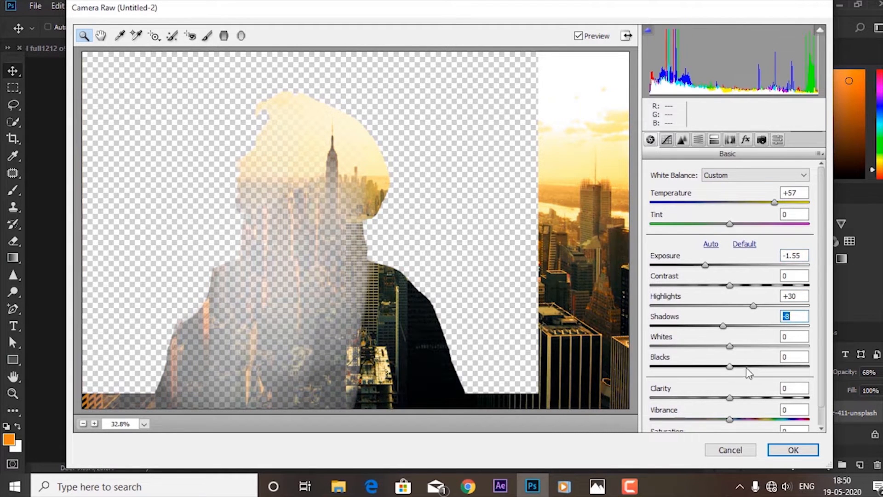
{"action": "left_click_drag", "start_coordinate": [732, 372], "coordinate": [762, 367]}
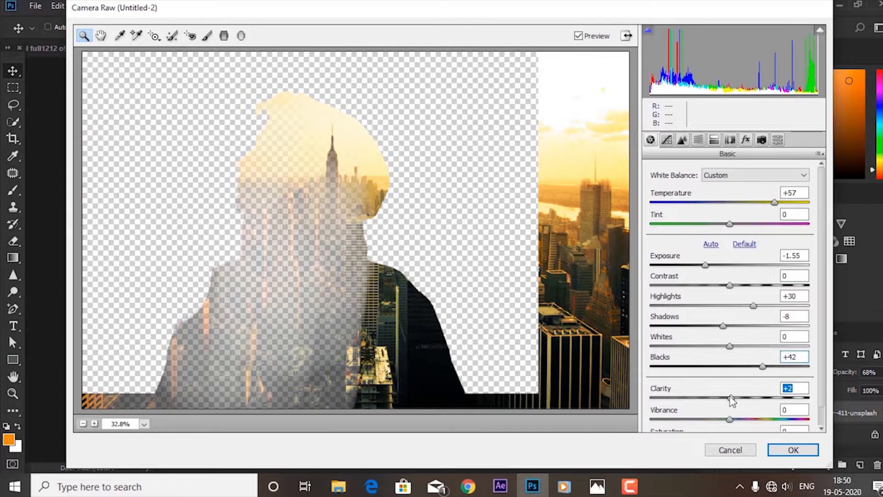
{"action": "left_click_drag", "start_coordinate": [731, 400], "coordinate": [775, 398]}
{"action": "left_click", "coordinate": [730, 421]}
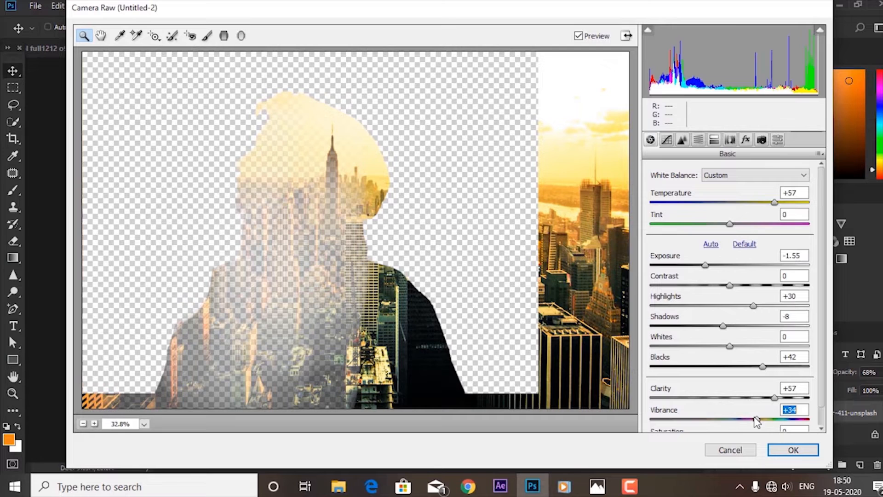
{"action": "left_click", "coordinate": [798, 450]}
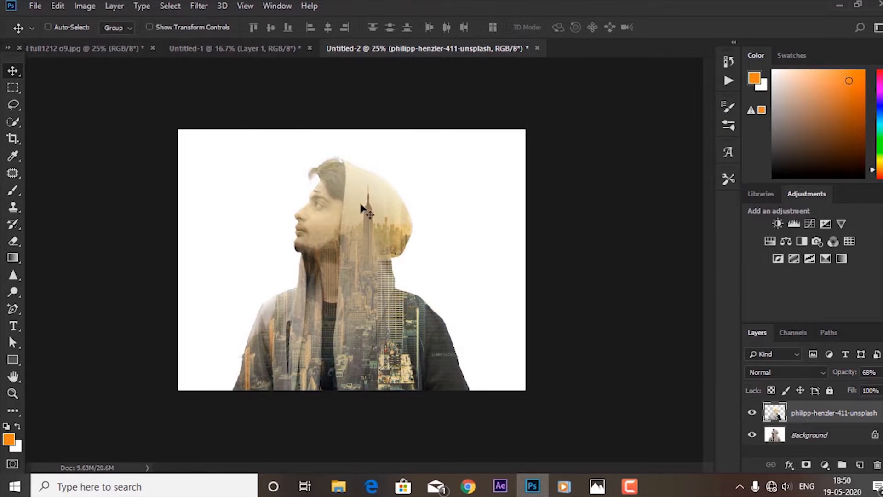
Adjust the white balance, tones and clarity of the portrait on the Background layer with the Camera Raw Filter.
{"action": "scroll", "coordinate": [419, 234], "scroll_direction": "up", "scroll_amount": 4}
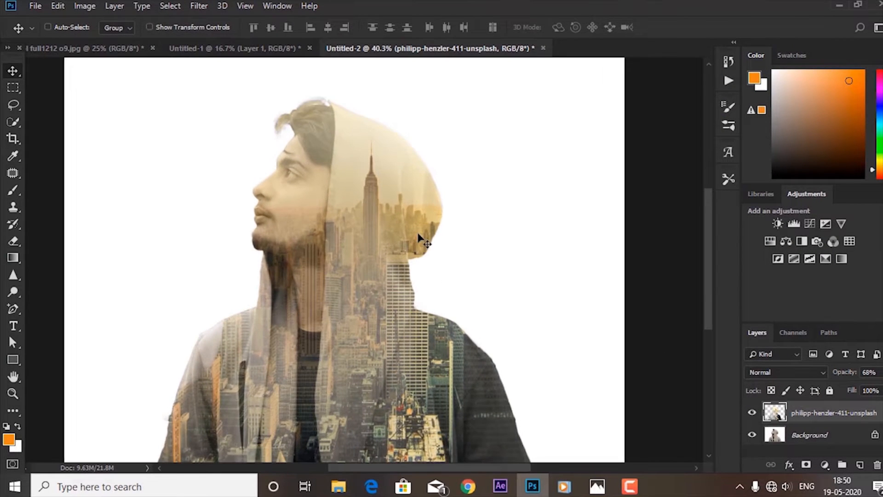
{"action": "scroll", "coordinate": [418, 234], "scroll_direction": "down", "scroll_amount": 4}
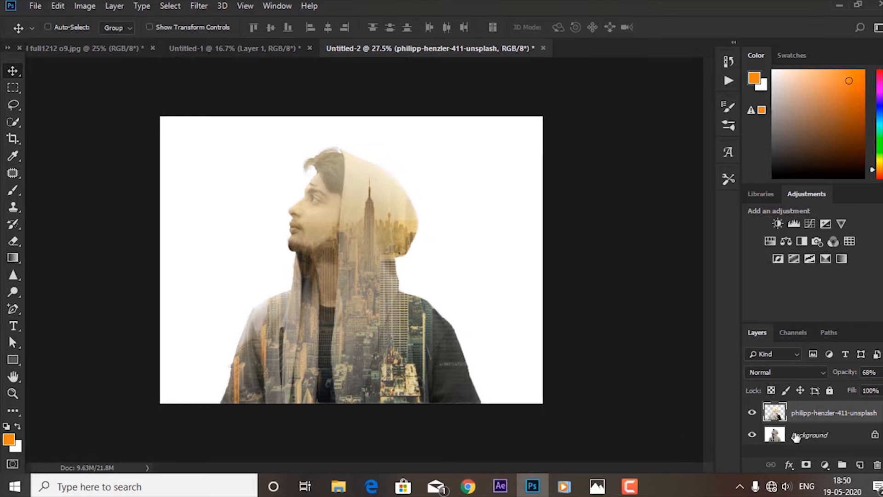
{"action": "left_click", "coordinate": [796, 436]}
{"action": "left_click", "coordinate": [195, 8]}
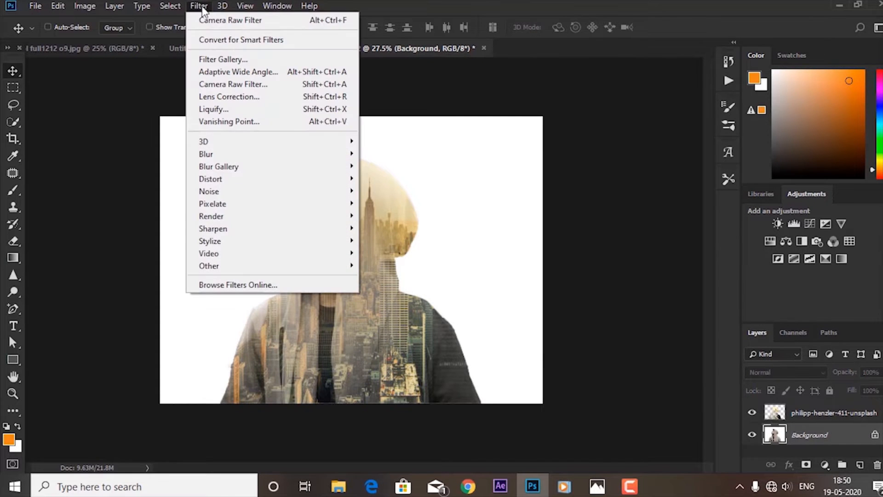
{"action": "left_click", "coordinate": [228, 87]}
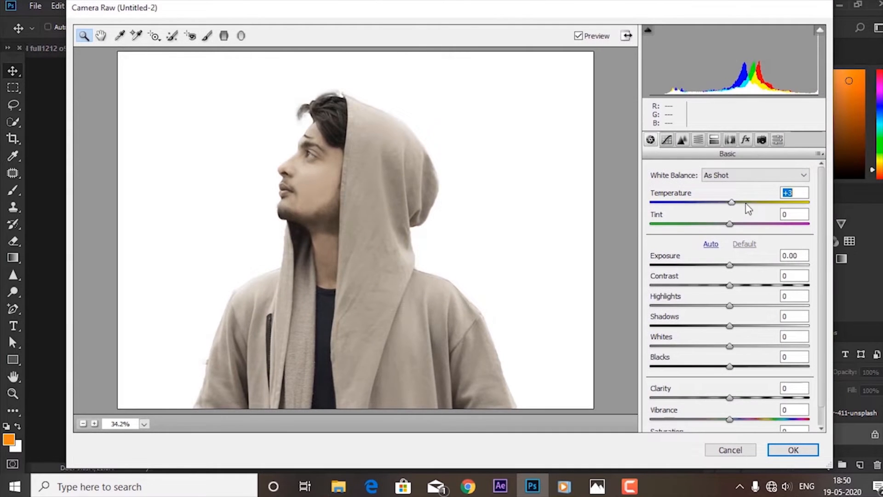
{"action": "left_click_drag", "start_coordinate": [748, 209], "coordinate": [719, 291]}
{"action": "left_click_drag", "start_coordinate": [731, 326], "coordinate": [775, 326]}
{"action": "left_click_drag", "start_coordinate": [731, 347], "coordinate": [720, 349]}
{"action": "scroll", "coordinate": [735, 382], "scroll_direction": "down", "scroll_amount": 1}
{"action": "left_click_drag", "start_coordinate": [742, 383], "coordinate": [730, 406]}
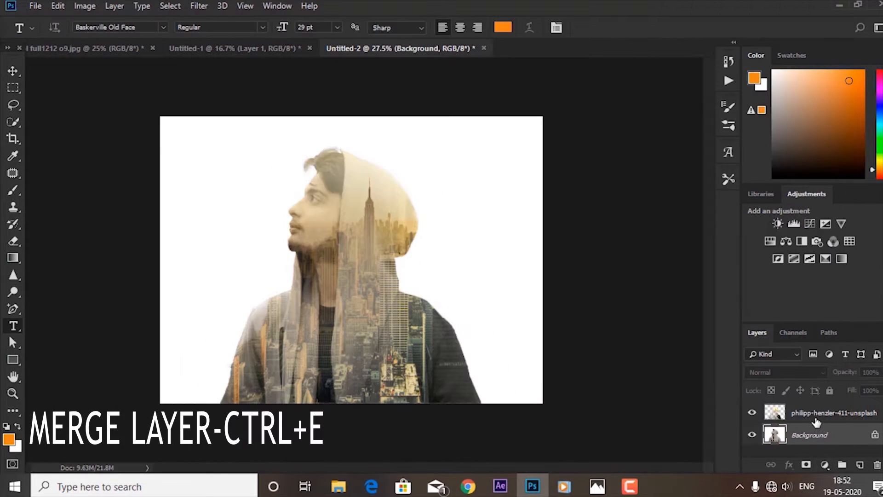
Merge the city layer down into the Background layer.
{"action": "left_click", "coordinate": [817, 421], "text": "shift"}
{"action": "key", "text": "ctrl+e"}
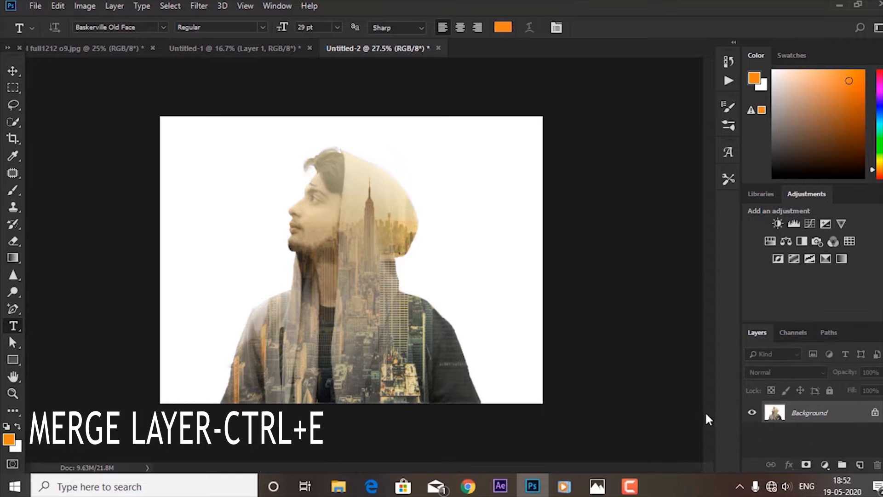
Grade the merged image in the Camera Raw Filter with temperature +8, tint -11, exposure -0.10 and highlights +4.
{"action": "left_click", "coordinate": [197, 7]}
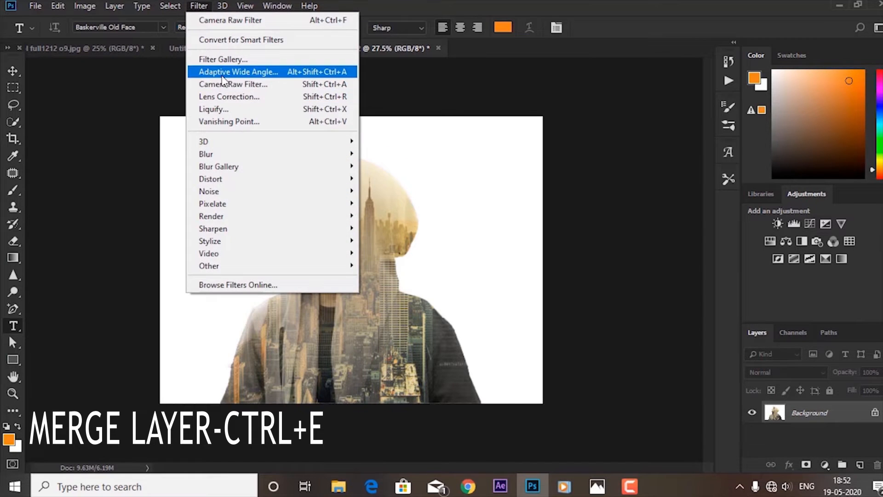
{"action": "left_click", "coordinate": [257, 84]}
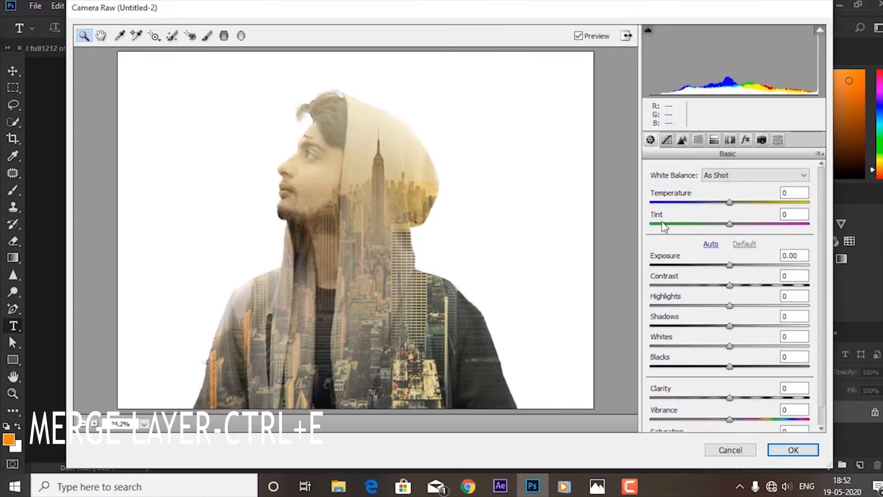
{"action": "left_click_drag", "start_coordinate": [726, 203], "coordinate": [736, 317]}
{"action": "left_click_drag", "start_coordinate": [713, 202], "coordinate": [748, 205]}
{"action": "left_click_drag", "start_coordinate": [773, 209], "coordinate": [740, 209]}
Set the merged image's whites to -4, clarity to +13, vibrance to +9, saturation to -15 and temperature to +25, and apply the grade.
{"action": "scroll", "coordinate": [708, 294], "scroll_direction": "down", "scroll_amount": 1}
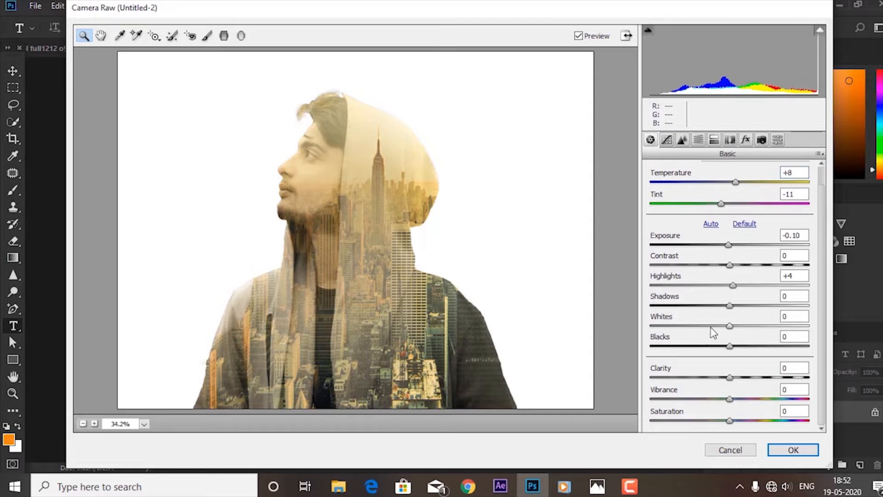
{"action": "left_click_drag", "start_coordinate": [729, 327], "coordinate": [762, 386]}
{"action": "mouse_move", "coordinate": [729, 421]}
{"action": "left_mouse_down"}
{"action": "mouse_move", "coordinate": [759, 424]}
{"action": "mouse_move", "coordinate": [724, 433]}
{"action": "left_mouse_up"}
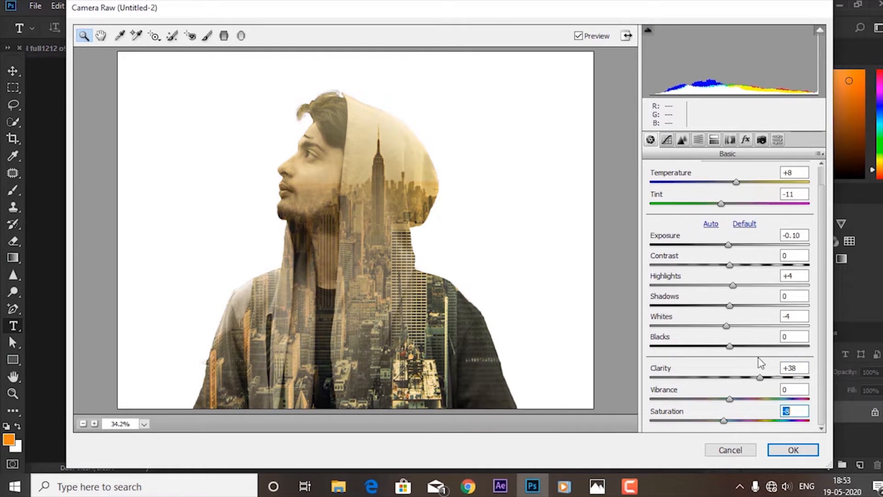
{"action": "left_click_drag", "start_coordinate": [760, 378], "coordinate": [719, 427]}
{"action": "mouse_move", "coordinate": [737, 183]}
{"action": "left_mouse_down"}
{"action": "mouse_move", "coordinate": [754, 183]}
{"action": "mouse_move", "coordinate": [736, 188]}
{"action": "mouse_move", "coordinate": [744, 200]}
{"action": "left_mouse_up"}
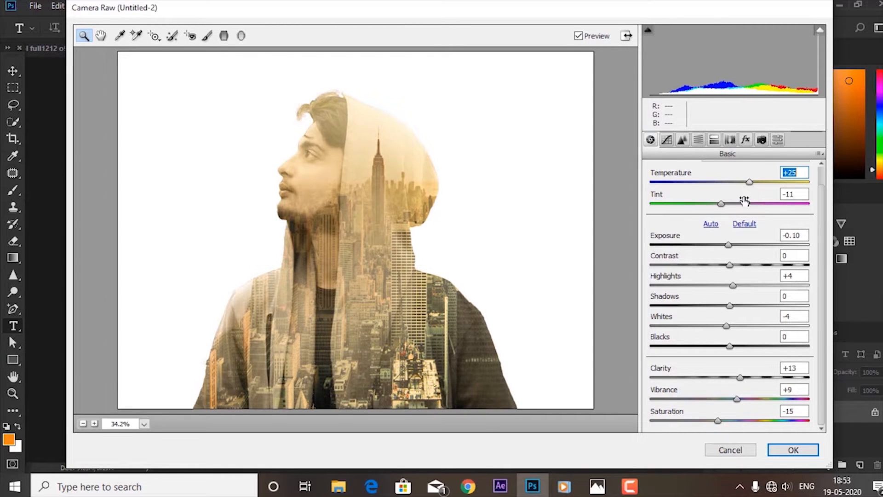
{"action": "left_click", "coordinate": [786, 449]}
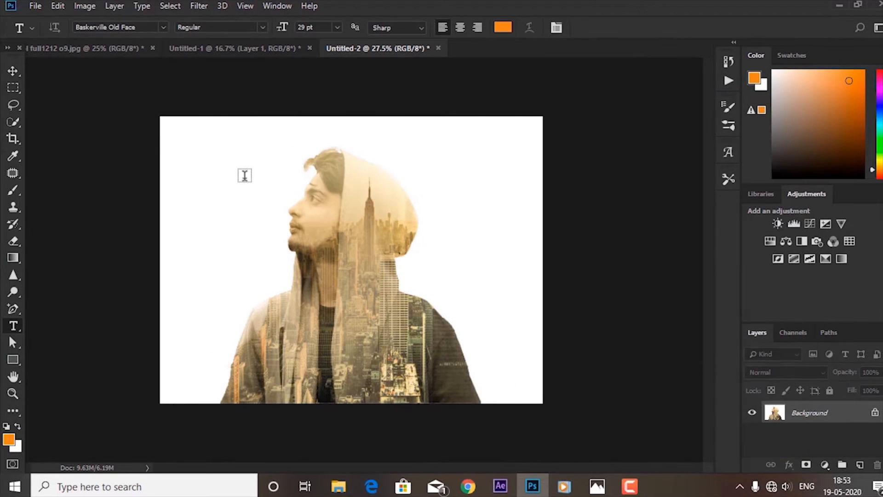
{"action": "left_click", "coordinate": [12, 71]}
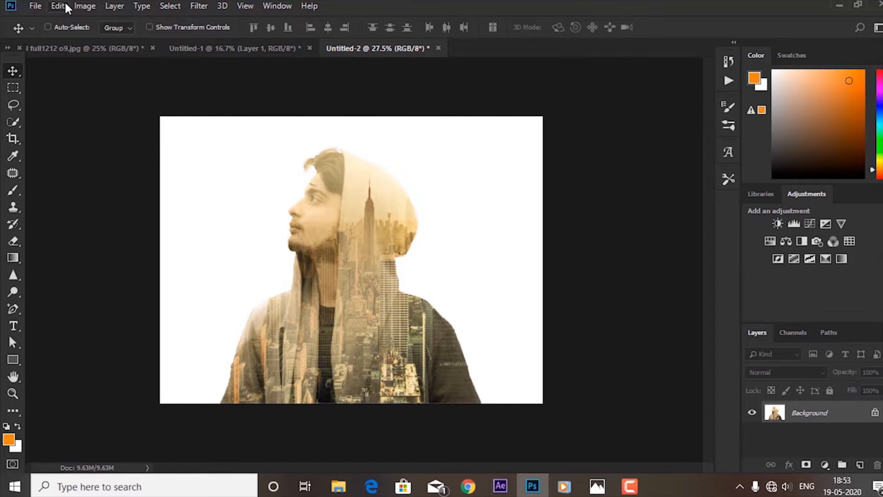